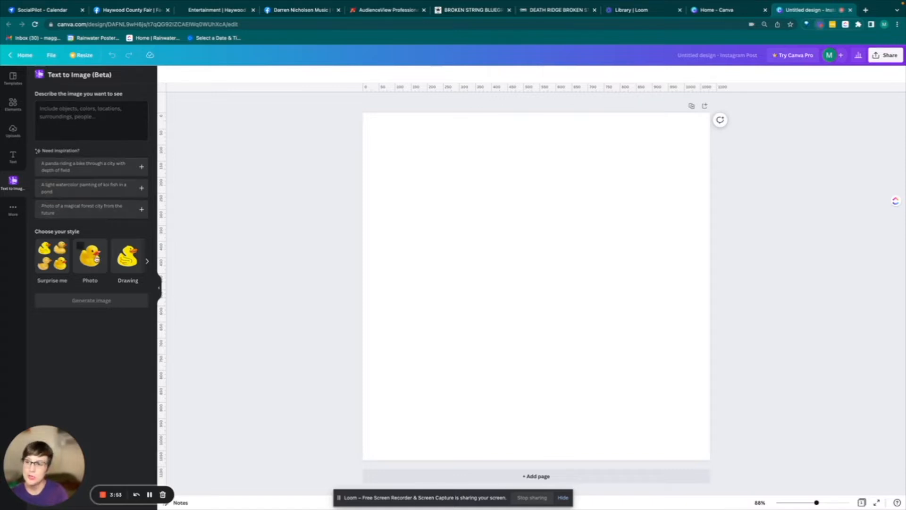
Step: Generate images from the suggested prompt "A panda riding a bike through a city with depth of field" in the Surprise me style
scroll(96, 259, right, 3)
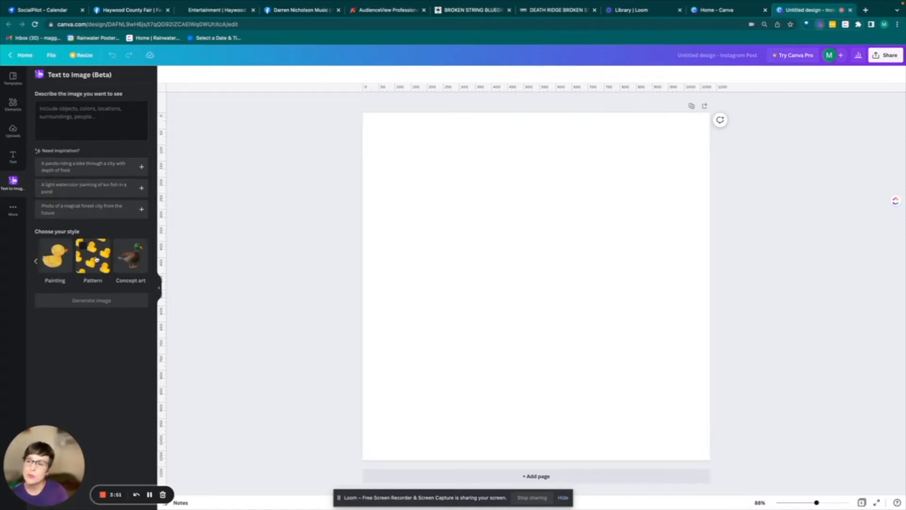
scroll(97, 259, left, 3)
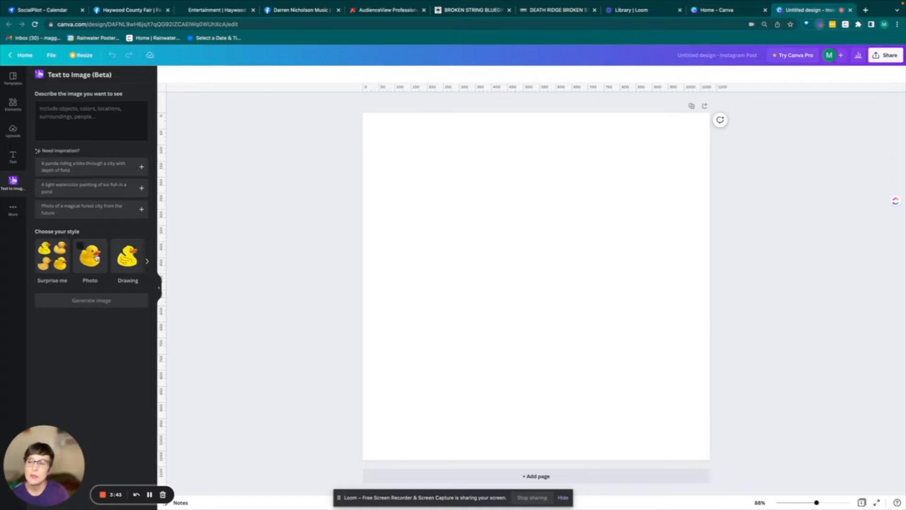
scroll(99, 257, right, 3)
scroll(107, 262, right, 3)
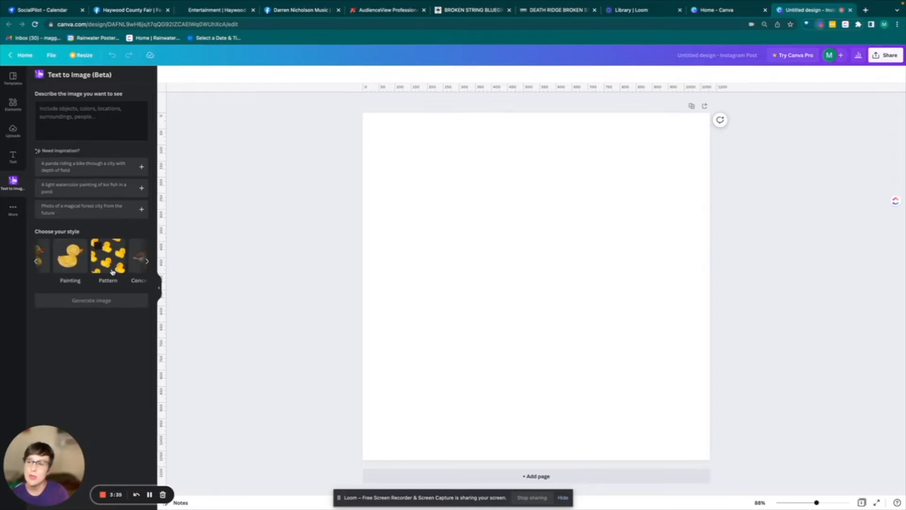
scroll(112, 264, right, 2)
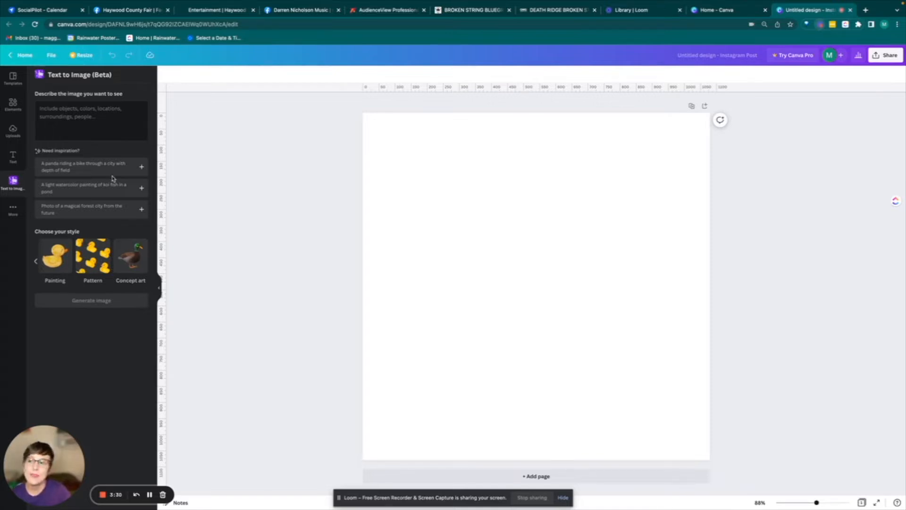
click(137, 166)
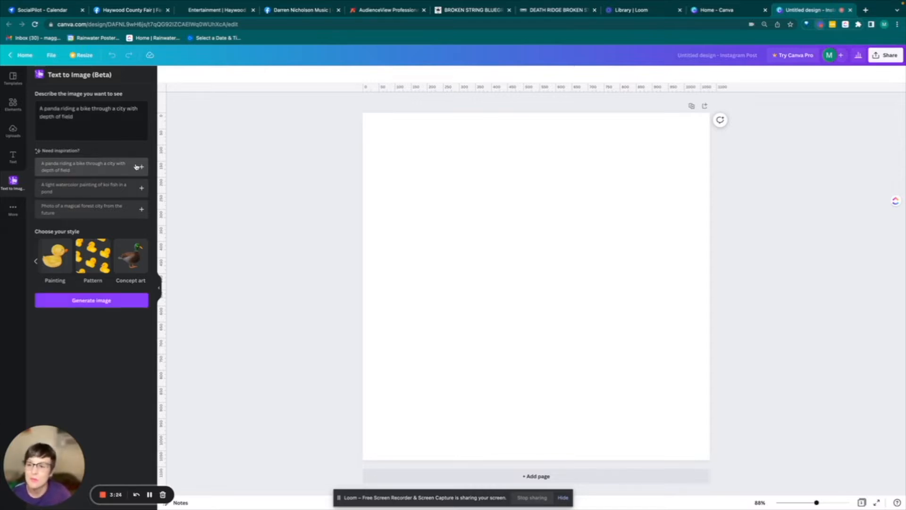
click(36, 261)
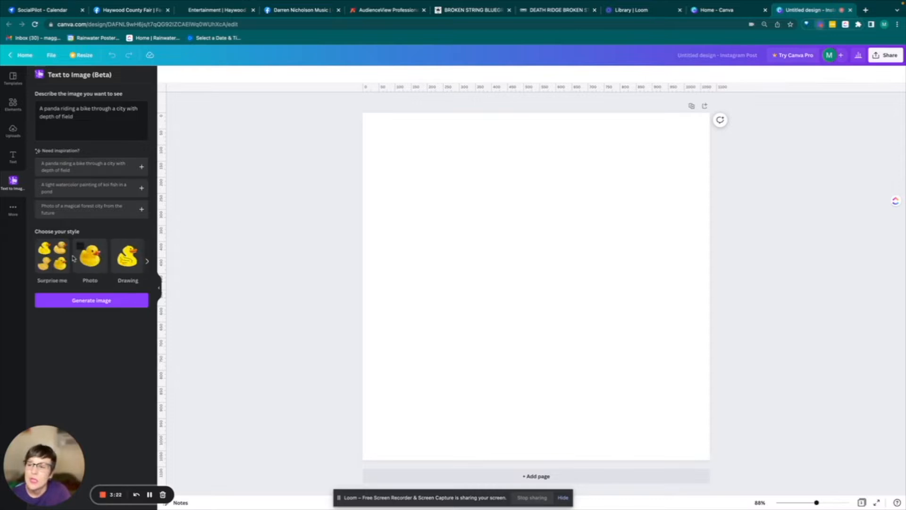
click(52, 257)
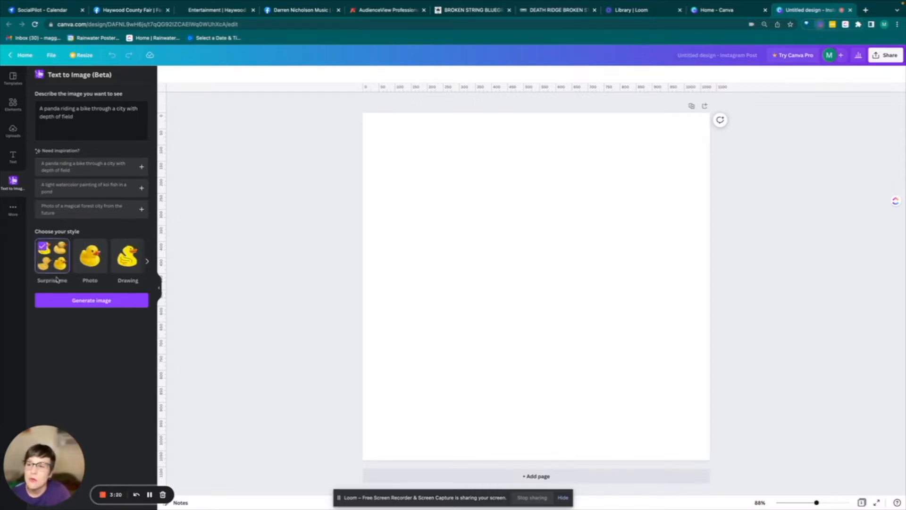
click(83, 302)
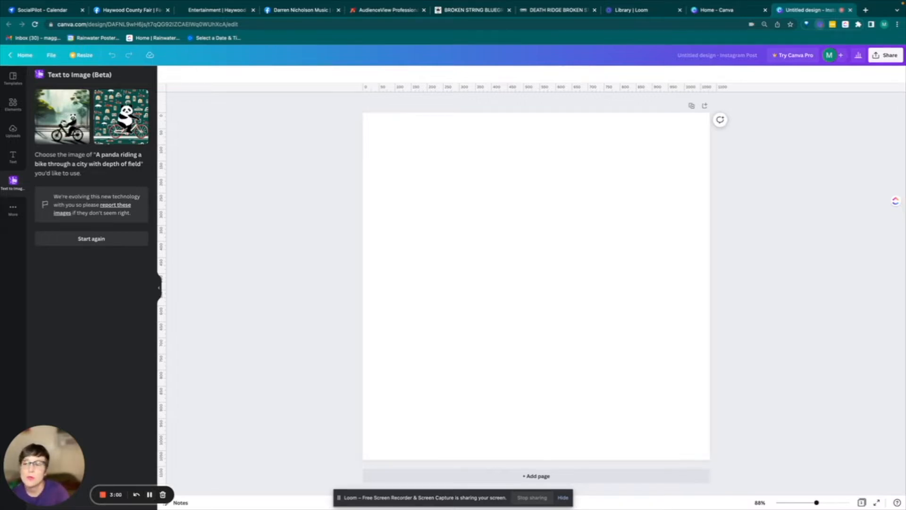
Step: Place the generated image of the panda cycling on a misty city street and enlarge it to fill page 1
click(62, 116)
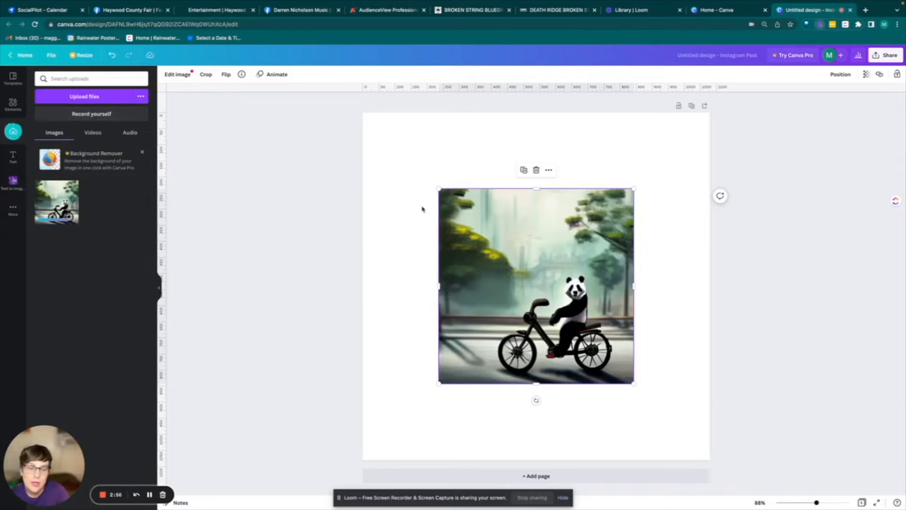
drag(438, 189, 346, 129)
drag(634, 383, 665, 444)
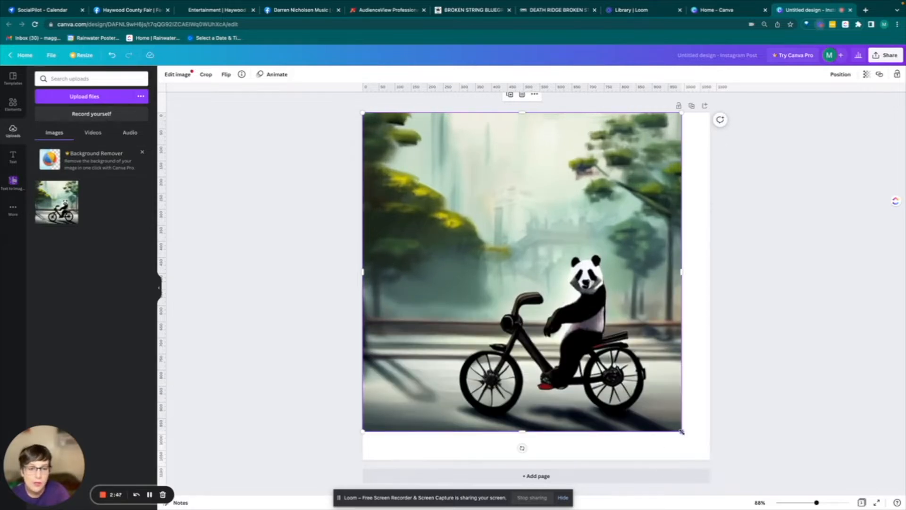
drag(681, 430, 704, 466)
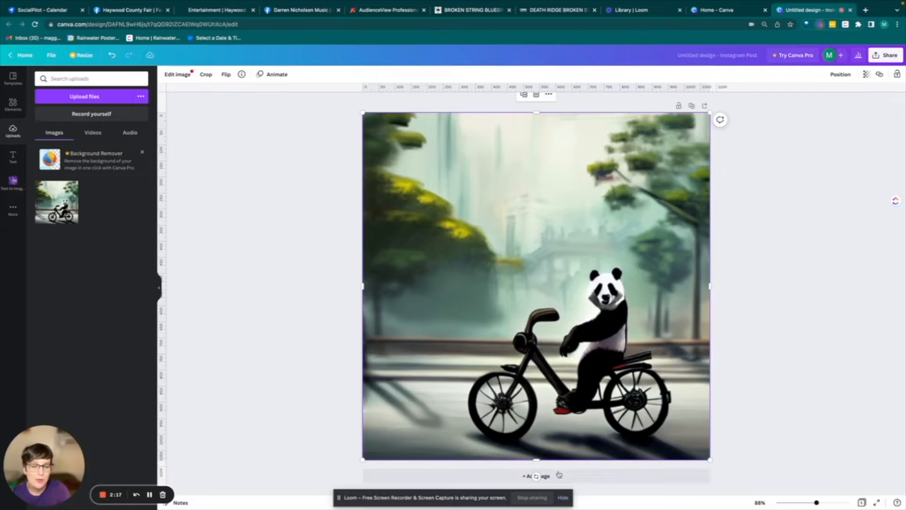
Step: Add a second page and fill it with the generated panda image on the green patterned background
click(538, 476)
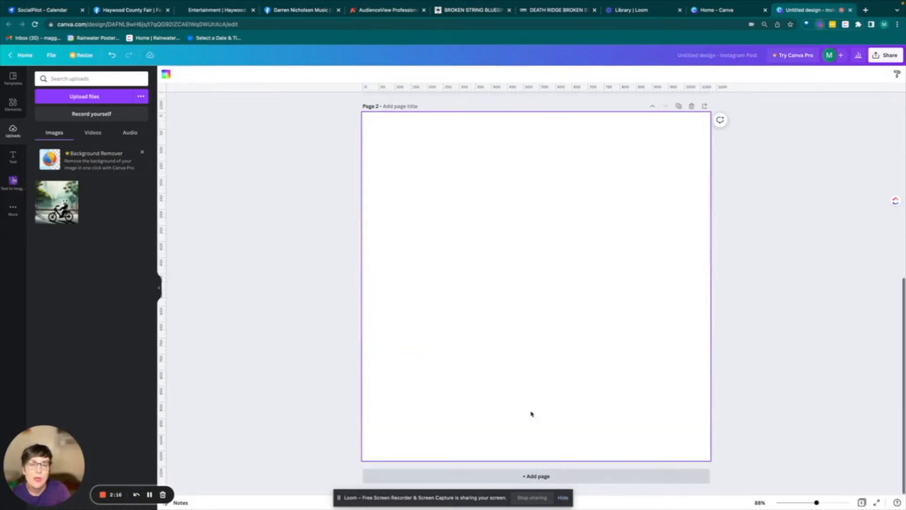
click(13, 183)
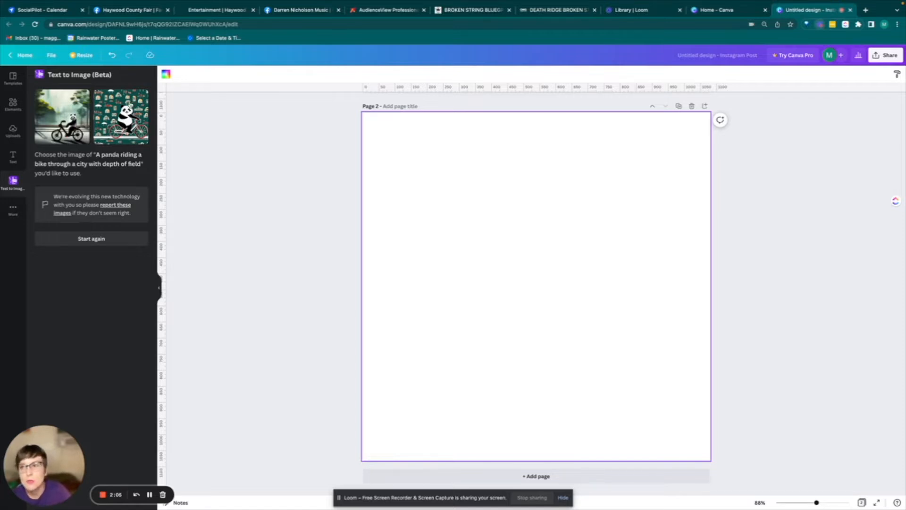
click(125, 119)
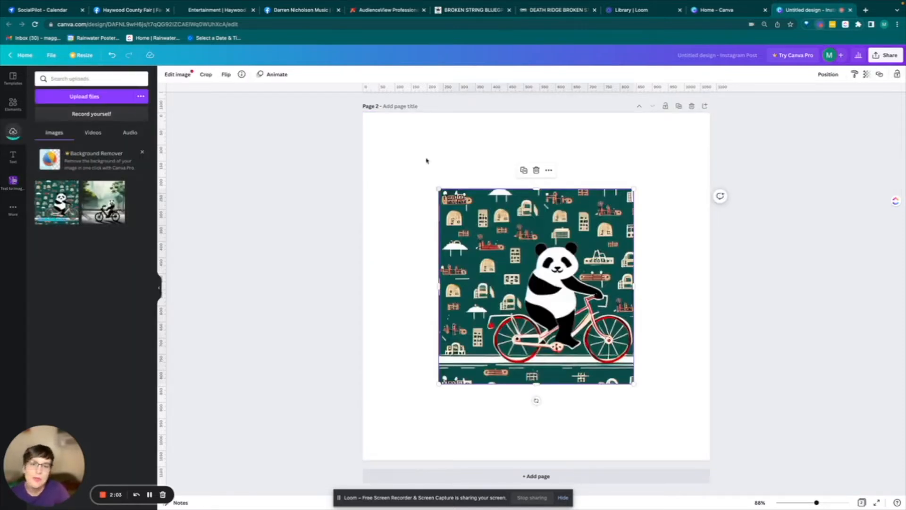
drag(439, 188, 344, 134)
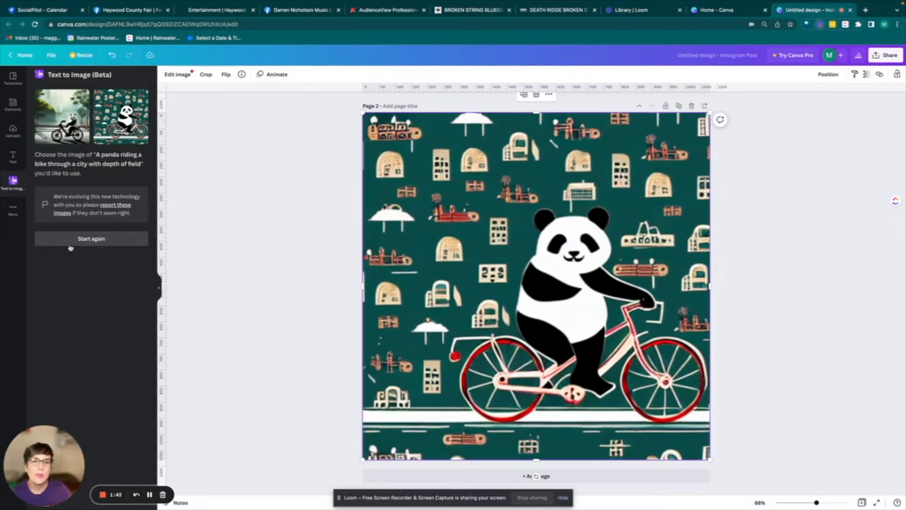
scroll(724, 219, up, 5)
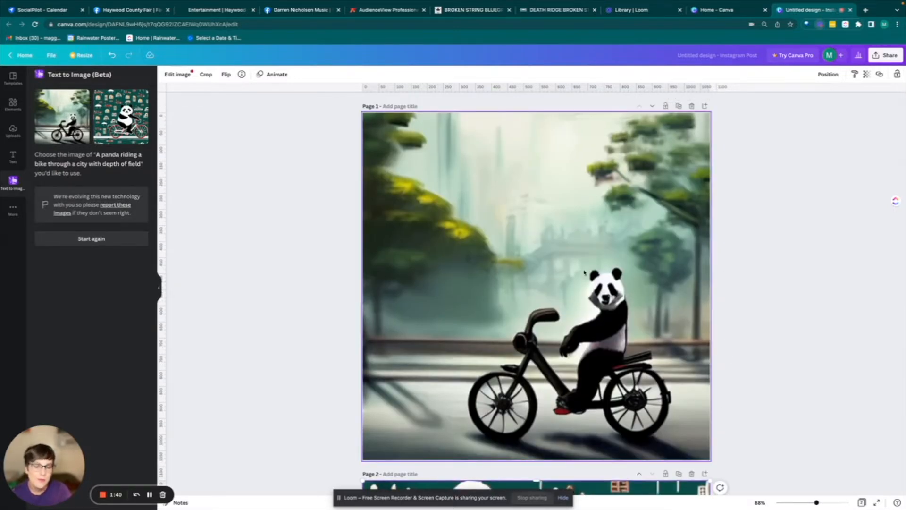
scroll(585, 273, down, 5)
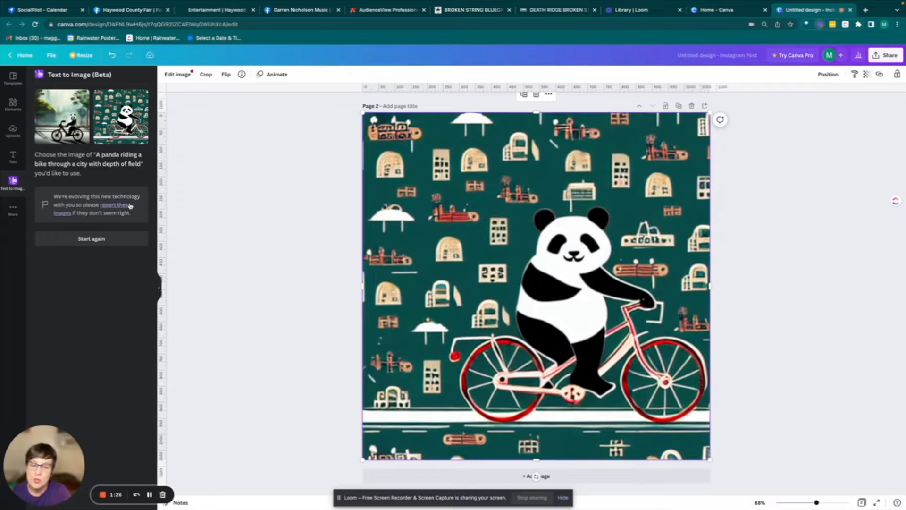
click(130, 205)
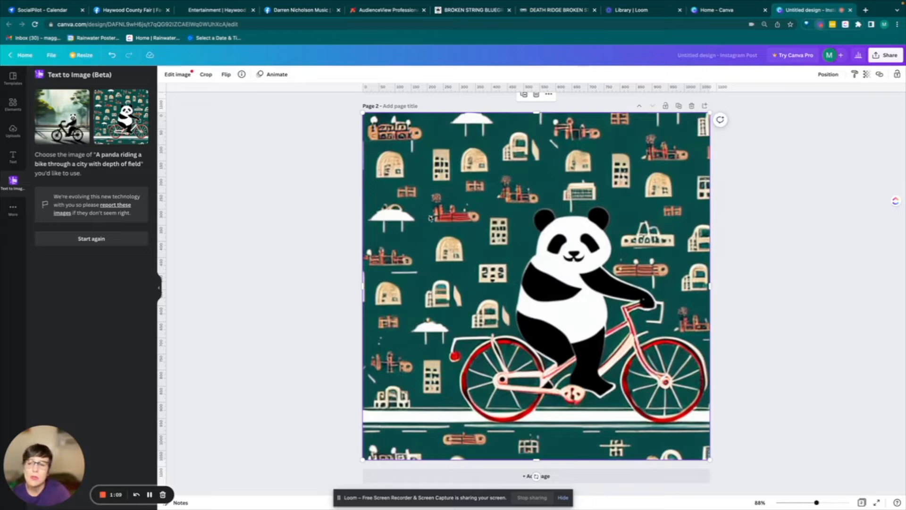
click(124, 207)
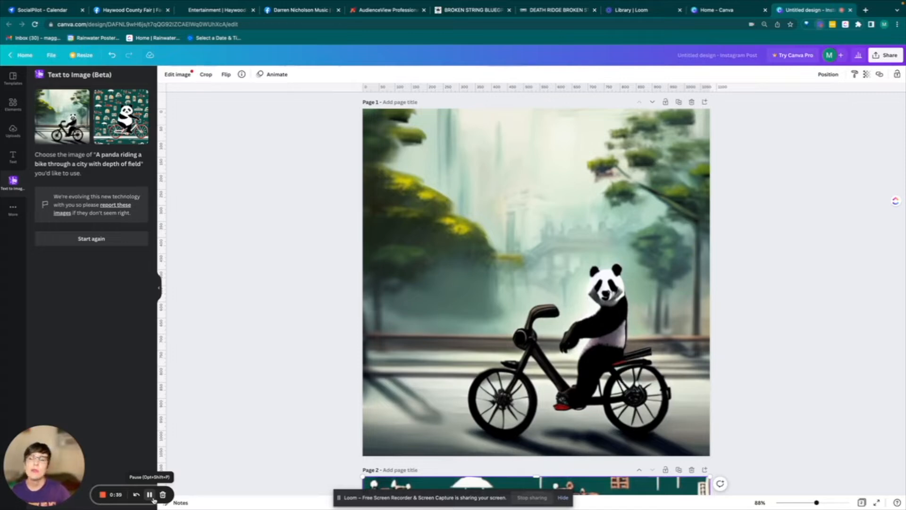
click(109, 205)
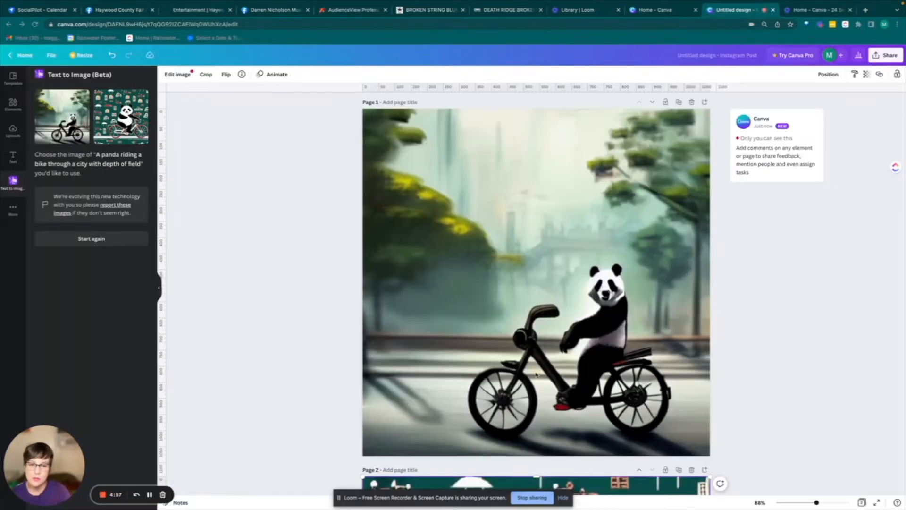
Step: Add a third page and generate new images from the same panda prompt in the Drawing style
scroll(488, 471, down, 5)
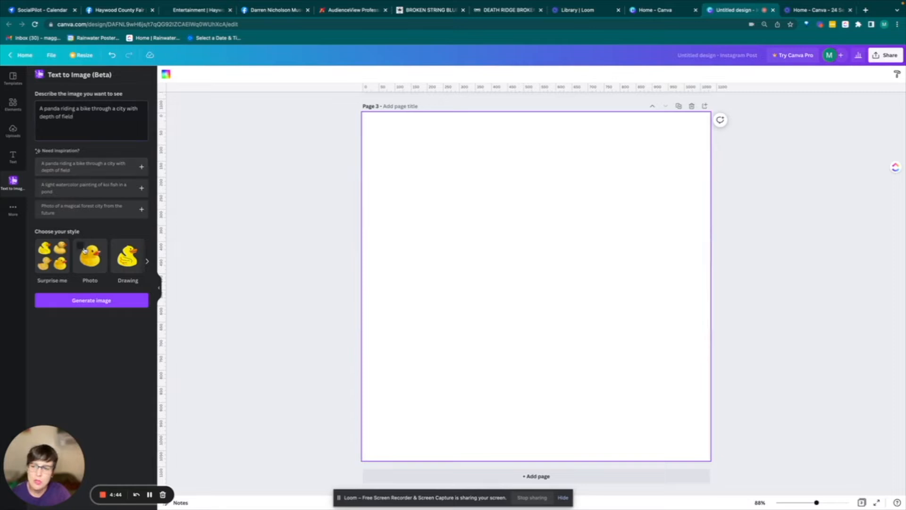
drag(38, 107, 108, 119)
click(107, 119)
click(146, 261)
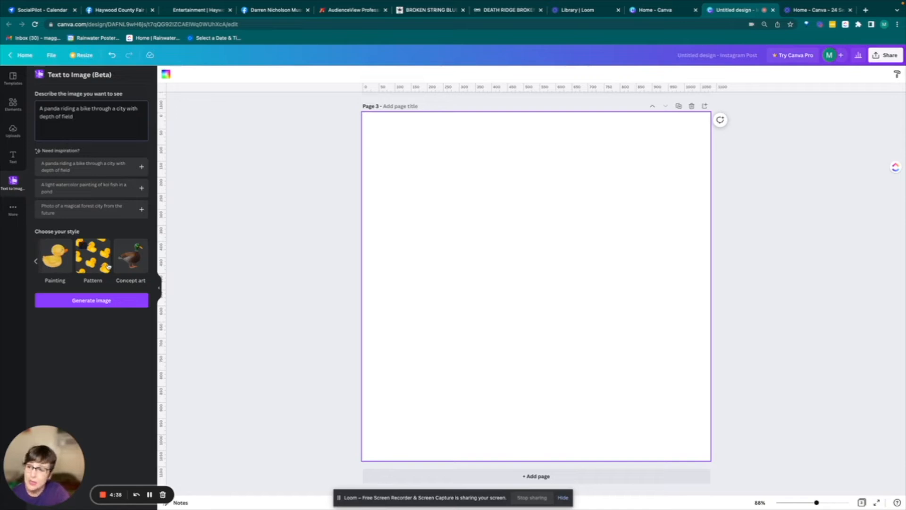
scroll(109, 267, left, 3)
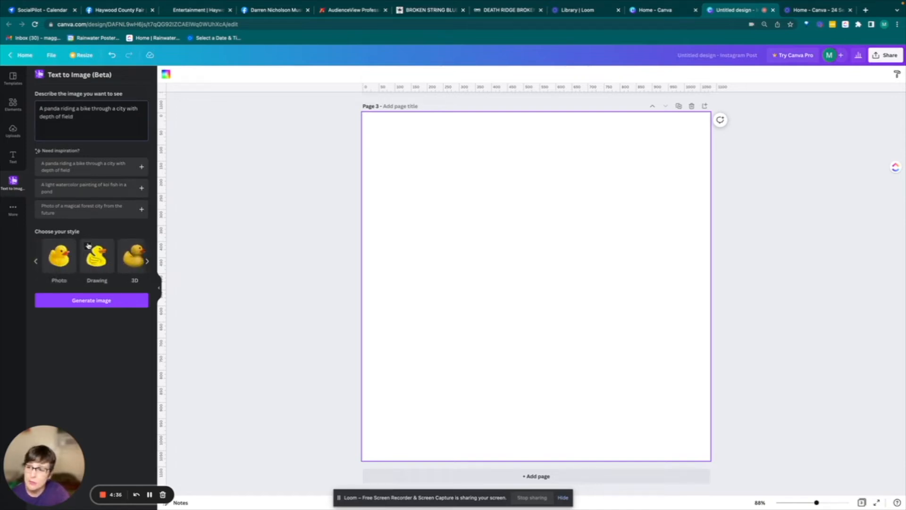
click(85, 247)
click(86, 302)
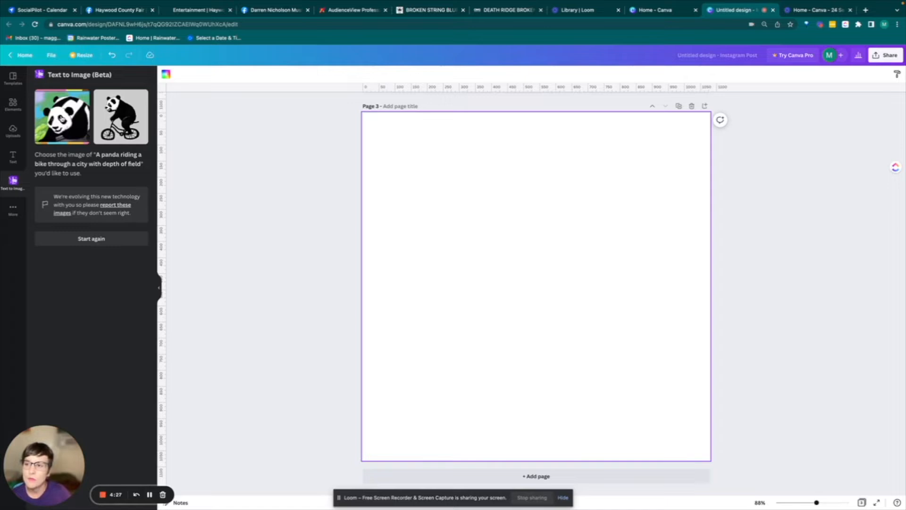
Step: Place the colourful close-up panda drawing on page 3 and enlarge it to fill the page
click(62, 116)
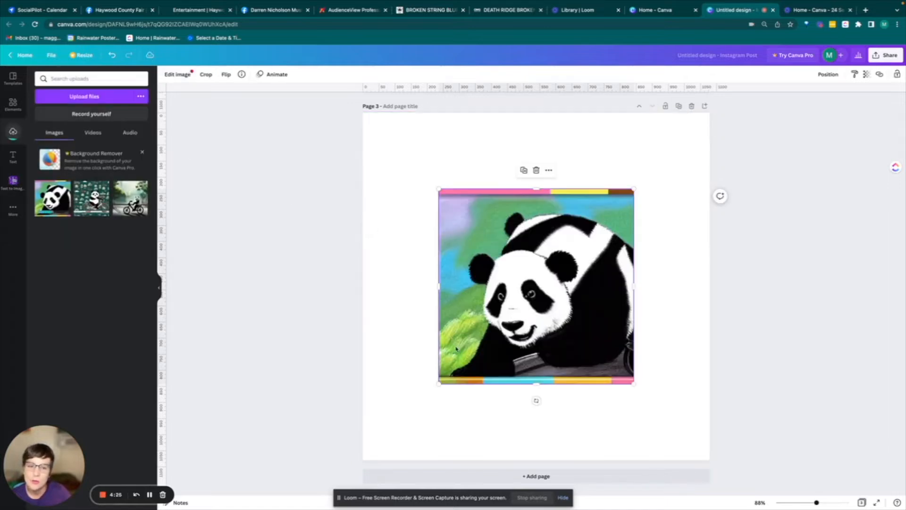
drag(438, 385, 340, 438)
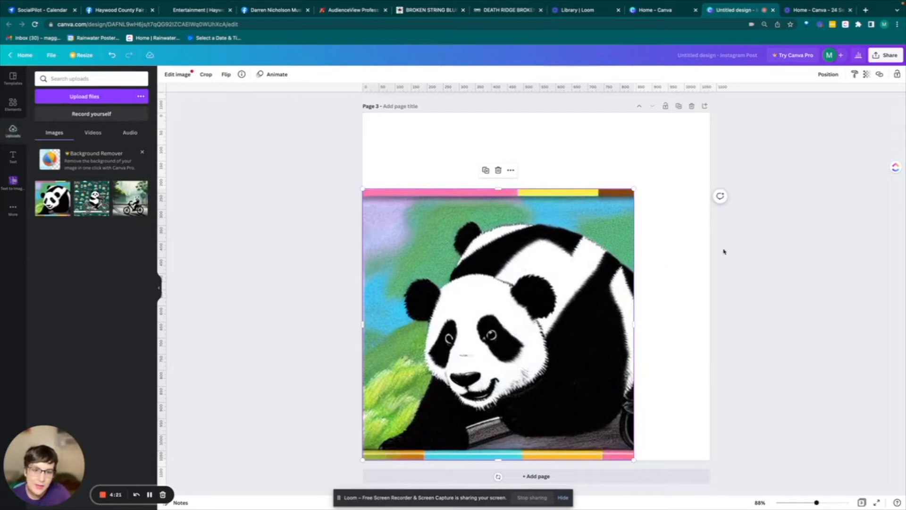
drag(634, 189, 749, 150)
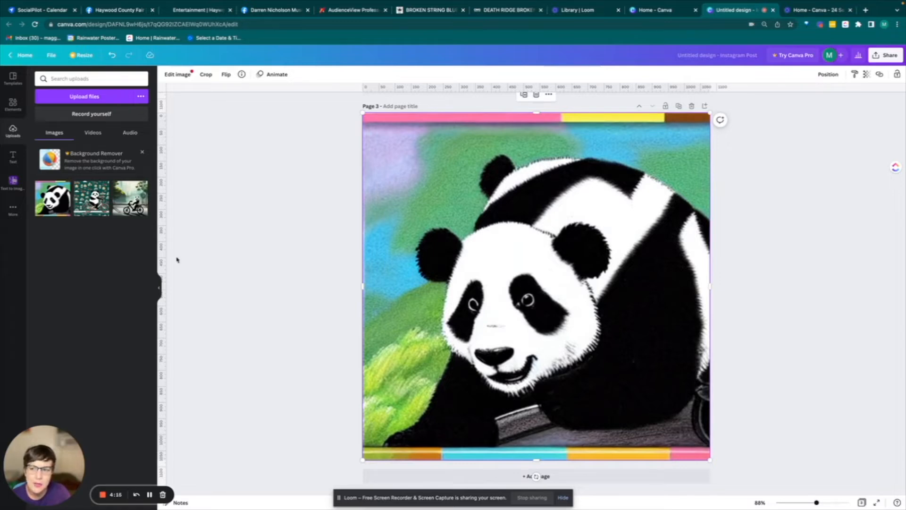
Step: Add a fourth page and fill it with the generated drawing of a panda riding a bike on grey
click(575, 478)
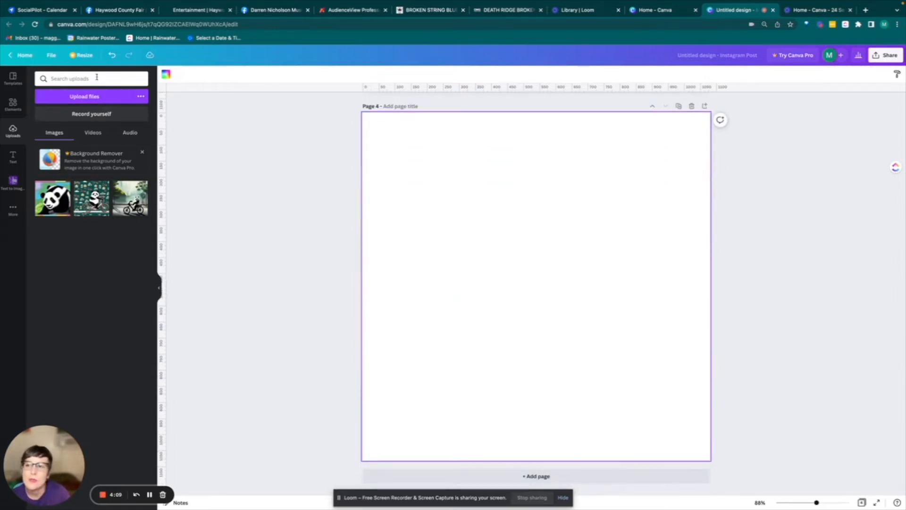
click(13, 180)
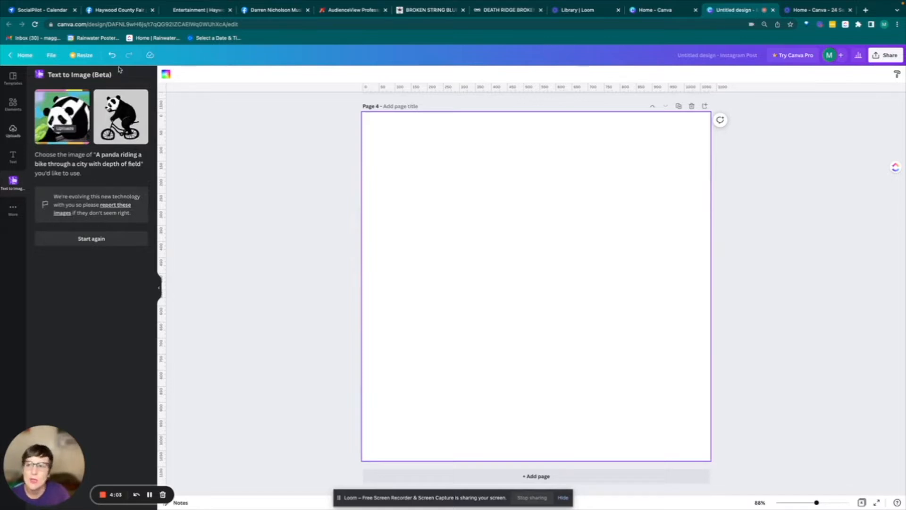
click(123, 108)
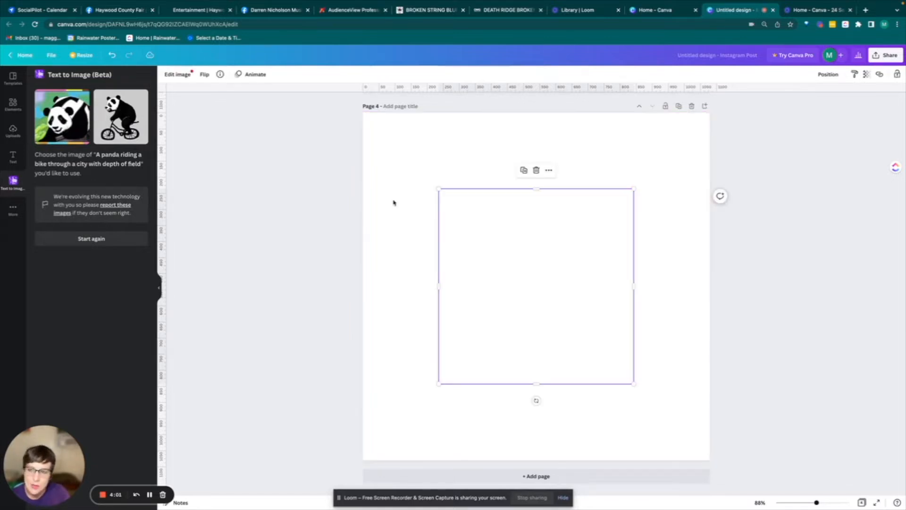
drag(439, 383, 347, 450)
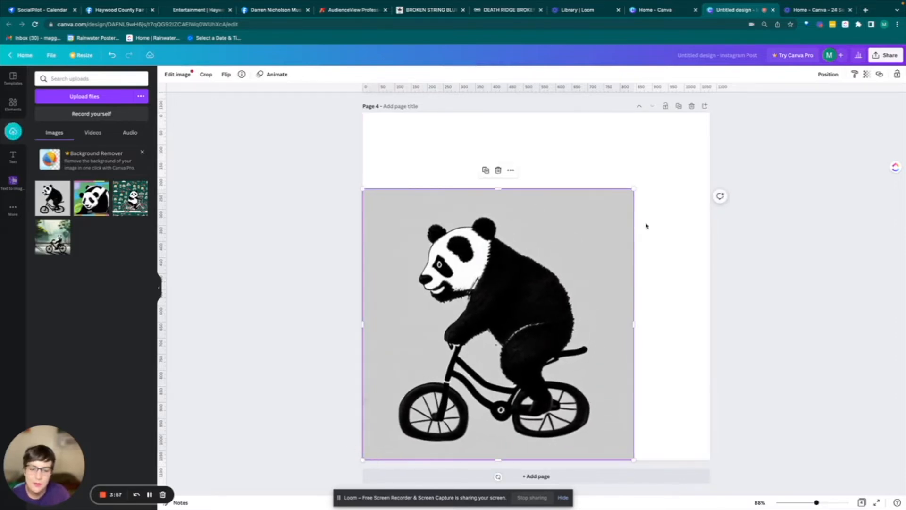
drag(634, 189, 739, 146)
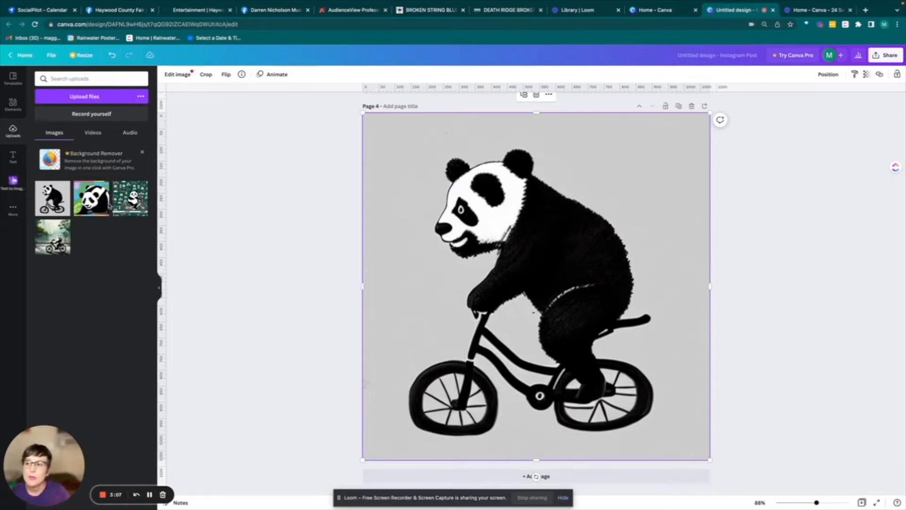
Step: Generate Surprise me images from "A large crowd of people at a music festival" and fill a new page 5 with the green-sky crowd image
click(536, 477)
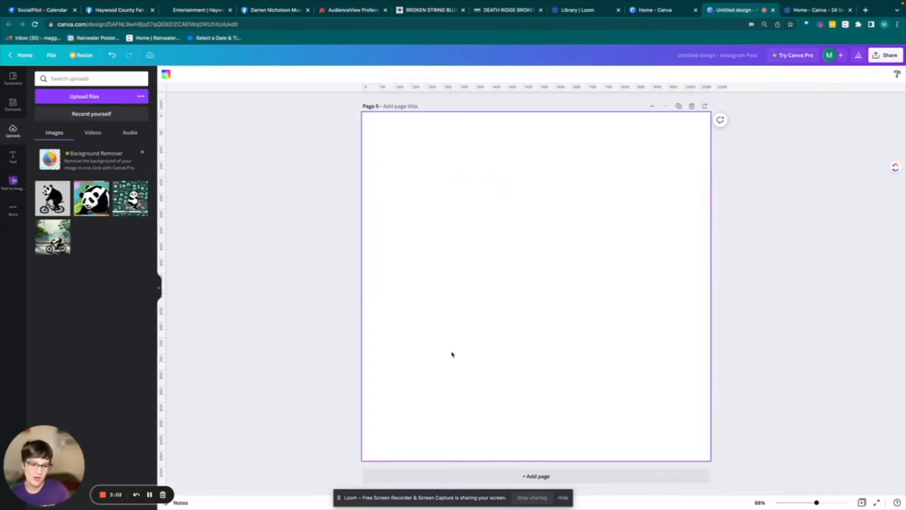
click(8, 183)
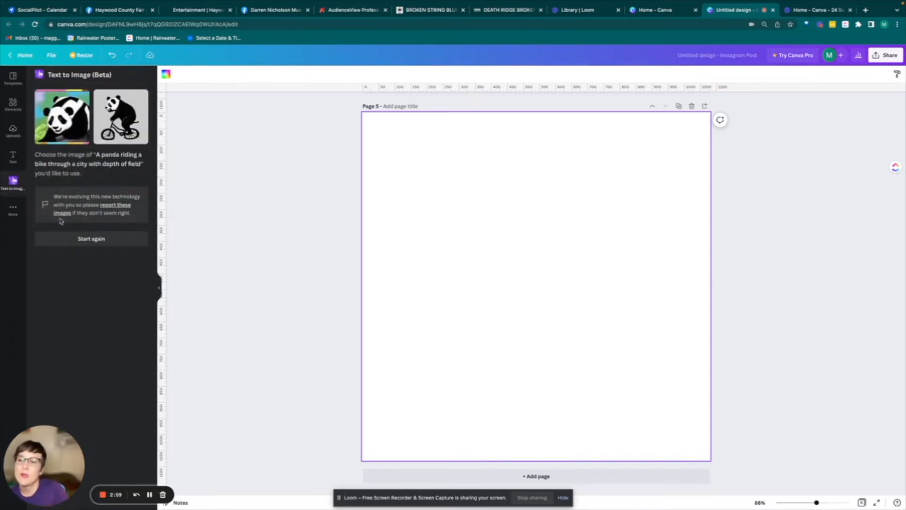
click(82, 240)
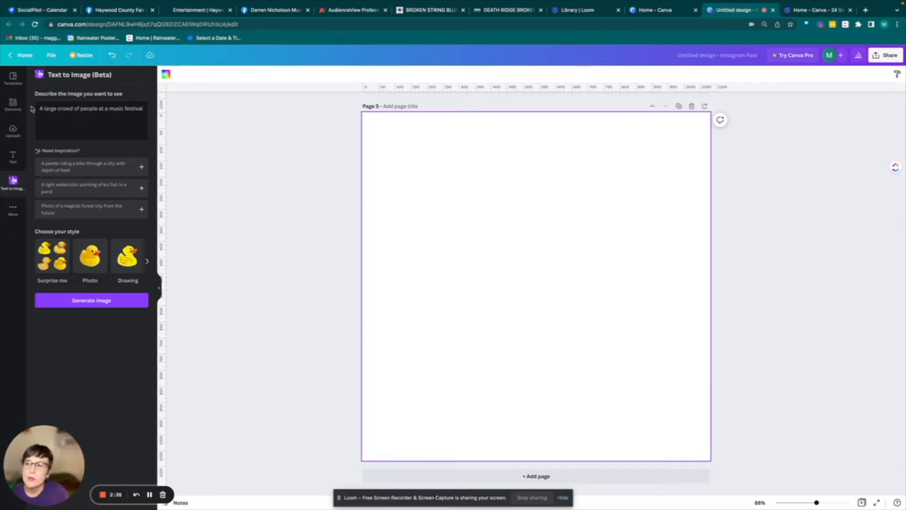
click(59, 249)
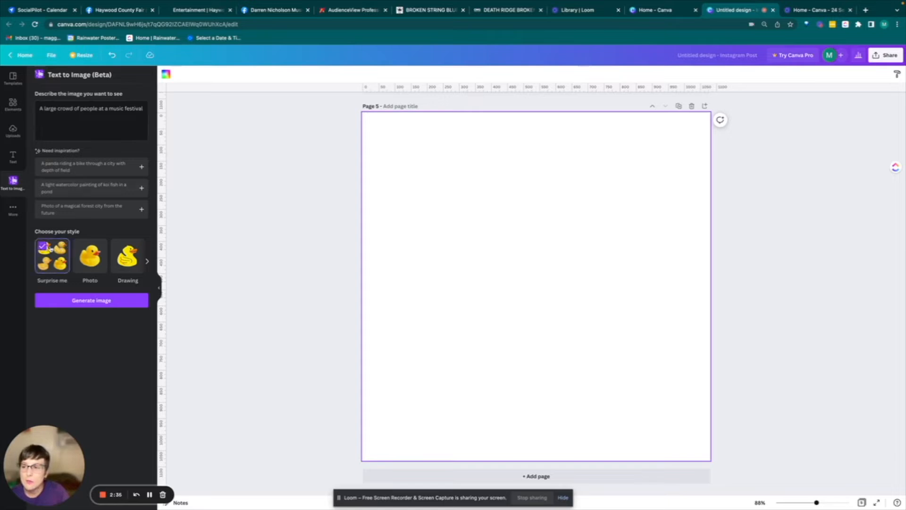
click(91, 301)
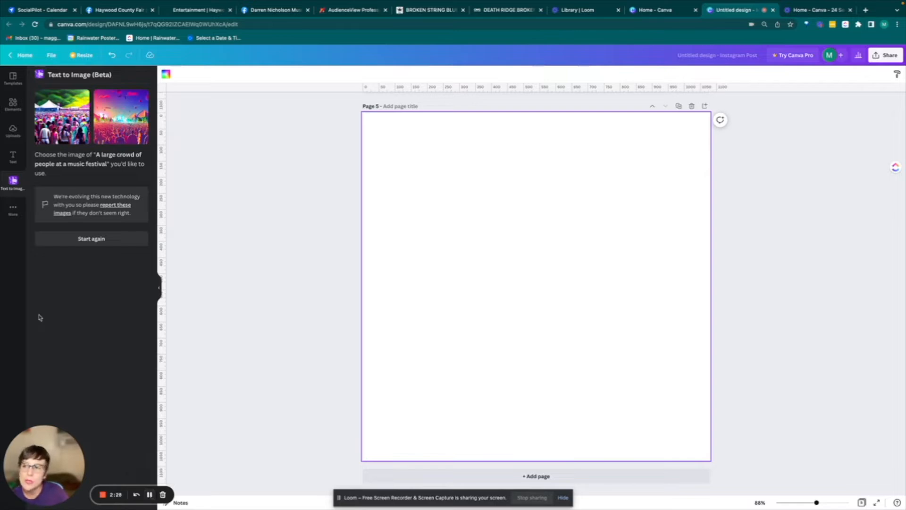
drag(50, 104, 373, 192)
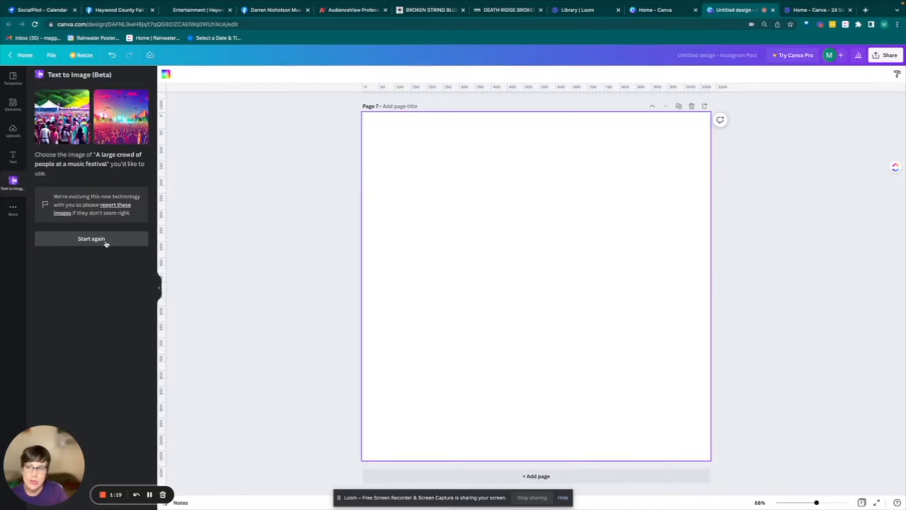
Step: Generate new images from the same music festival prompt and fill page 7 with the crowd photo showing mountains and white tents
click(107, 244)
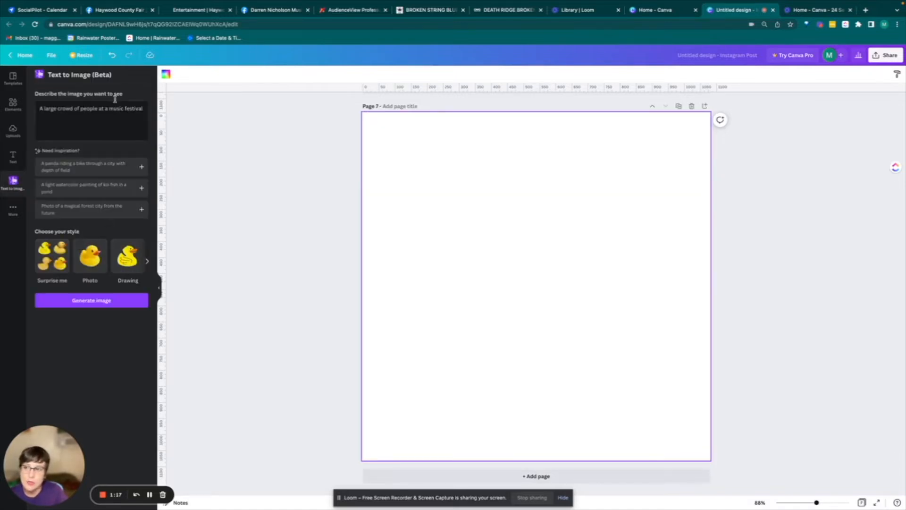
click(95, 305)
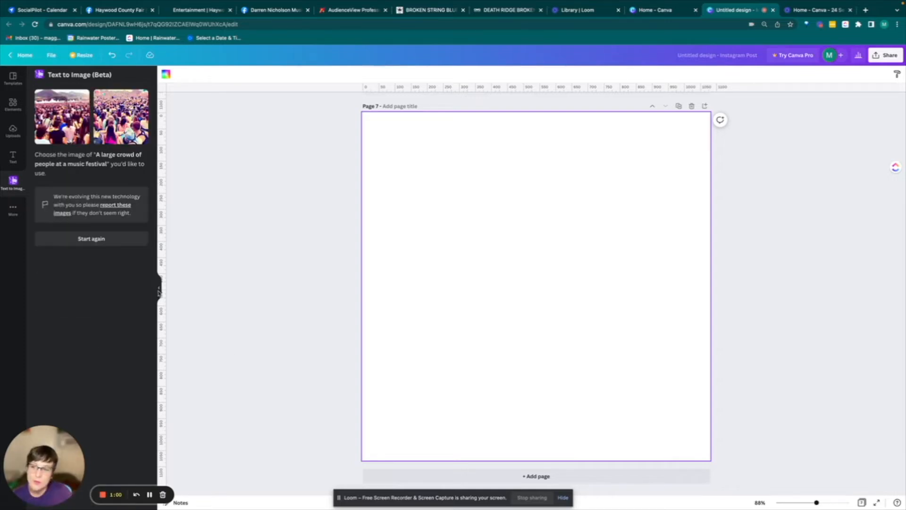
drag(49, 129, 370, 212)
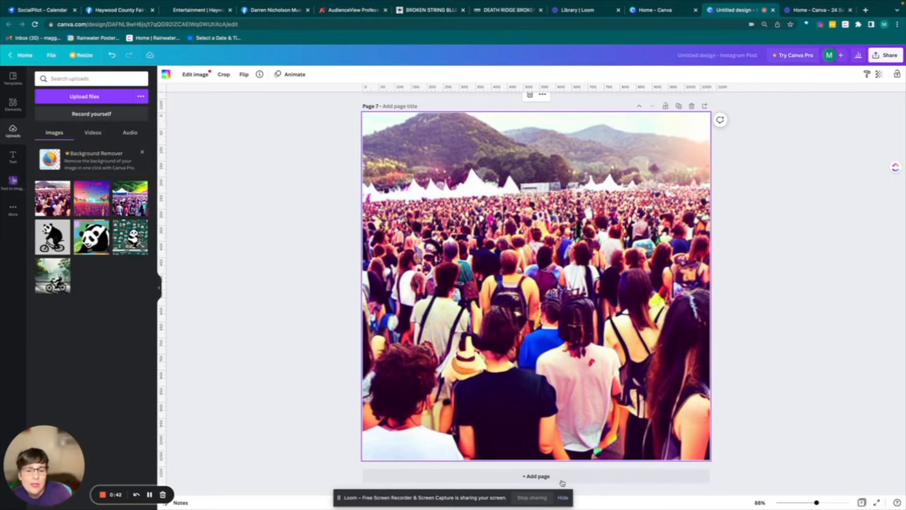
Step: Add an eighth page and enlarge the other generated festival crowd photo to fill it
click(538, 477)
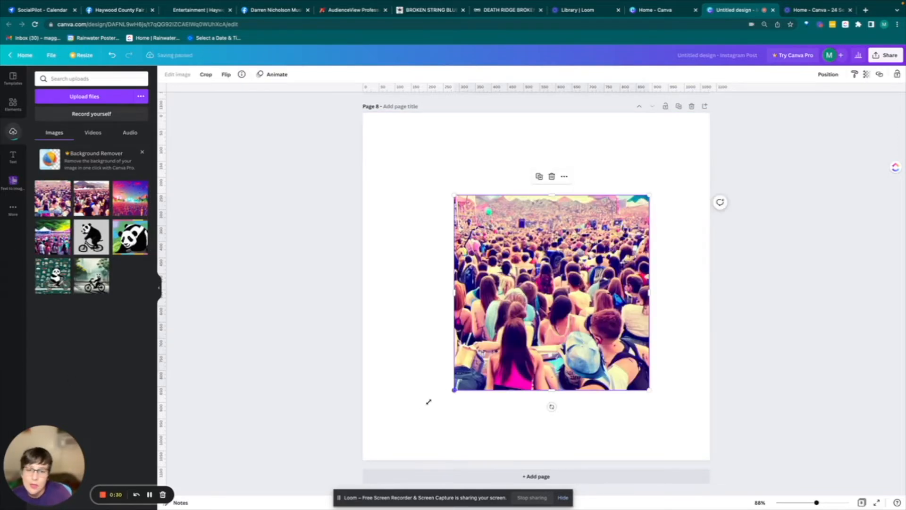
drag(427, 400, 332, 452)
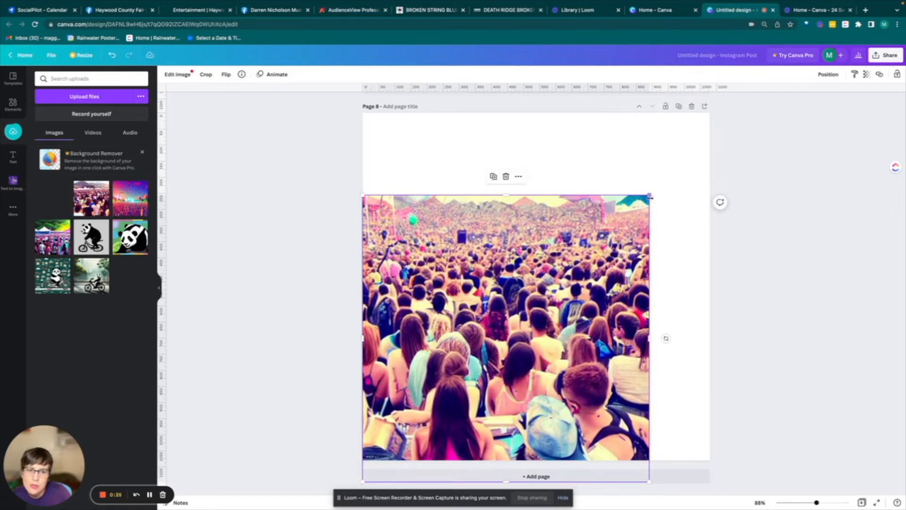
drag(649, 195, 724, 102)
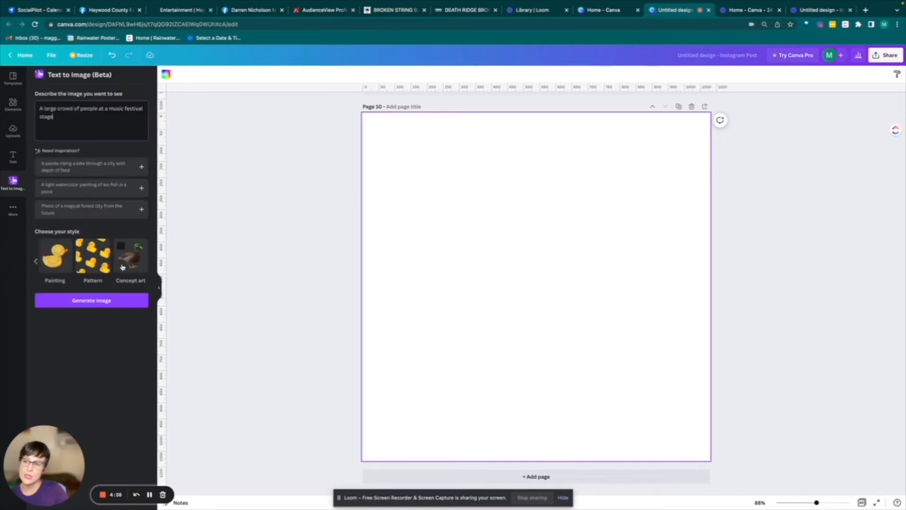
Step: Generate Concept art images from "A large crowd of people at a music festival stage" and fill page 10 with the yellow-lit stage image
click(122, 255)
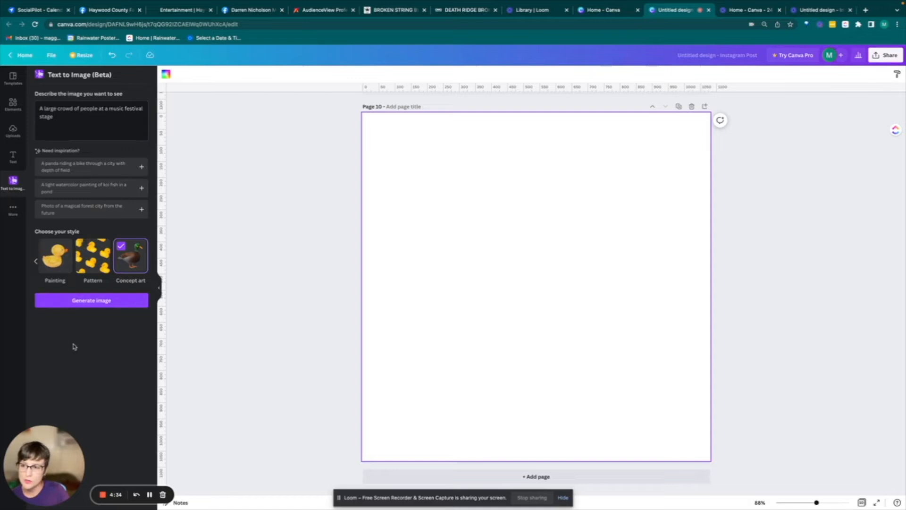
click(66, 301)
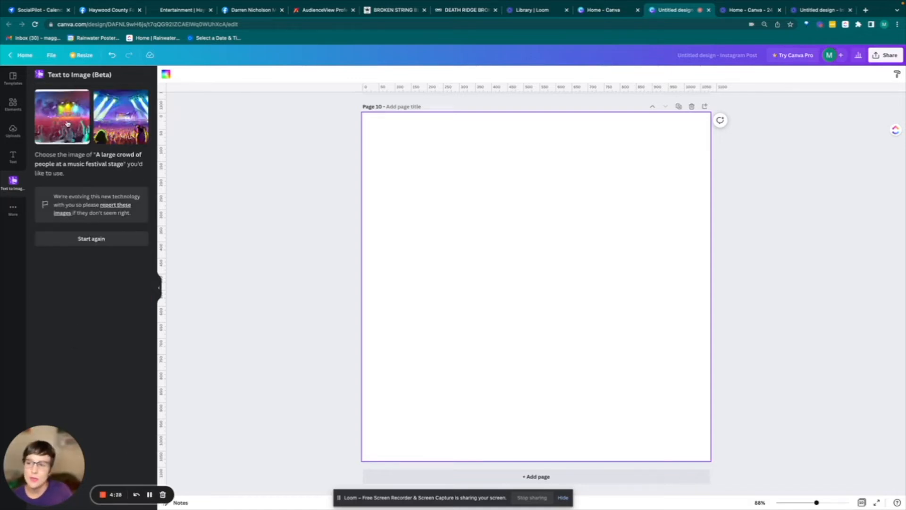
drag(69, 124, 390, 164)
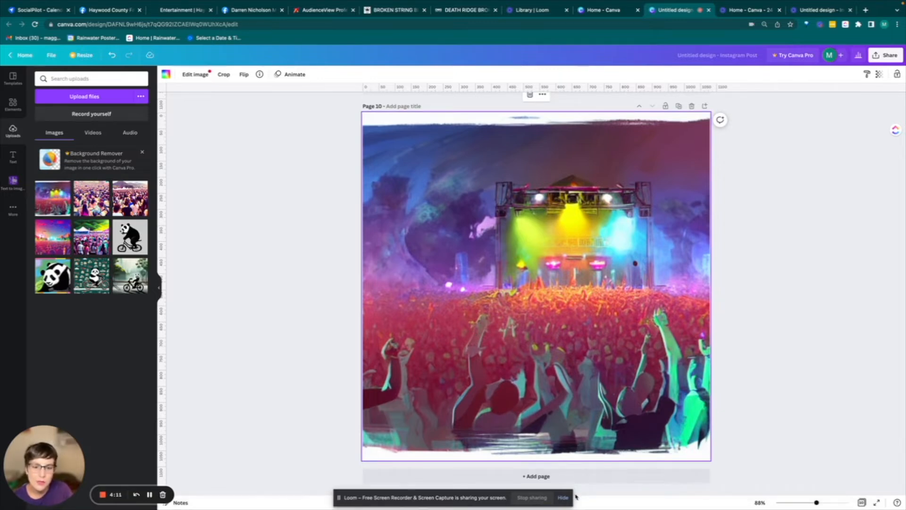
Step: Add page 11 and fill it with the second generated stage image, showing blue spotlights over the crowd
click(572, 477)
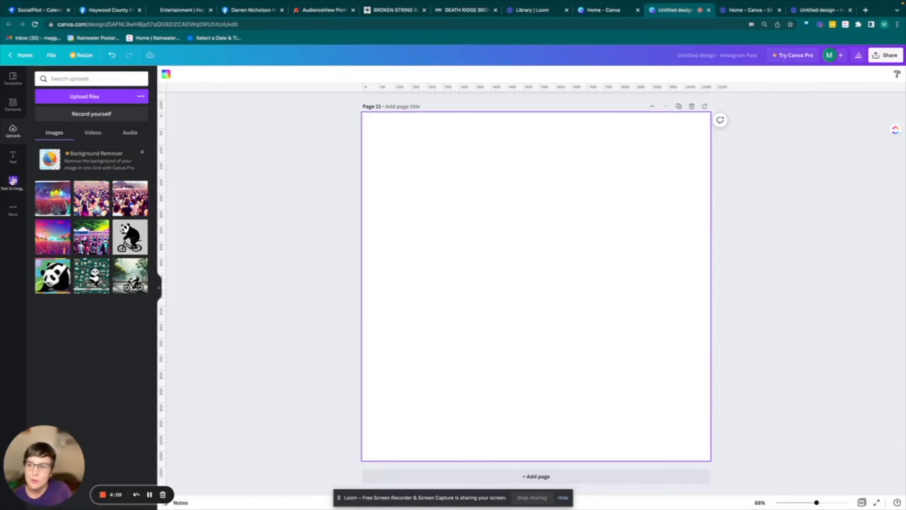
click(13, 180)
drag(124, 103, 375, 208)
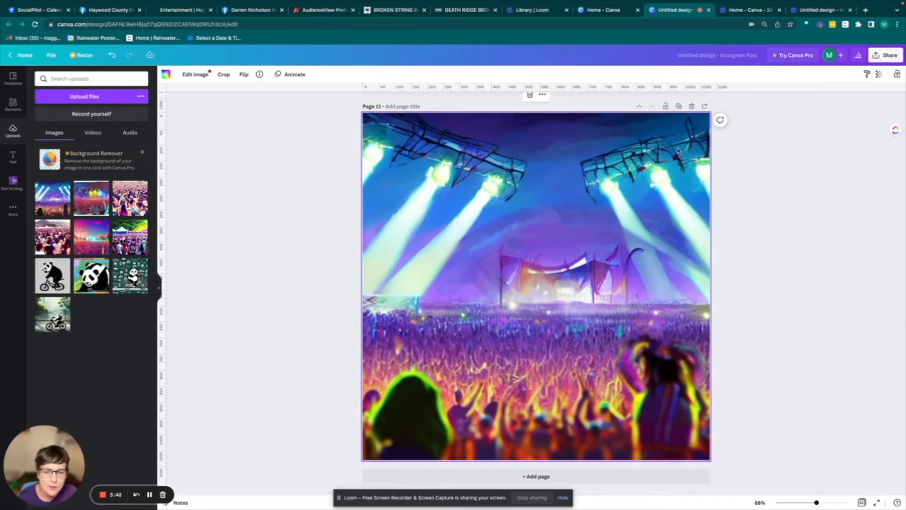
scroll(679, 150, up, 10)
scroll(678, 150, down, 3)
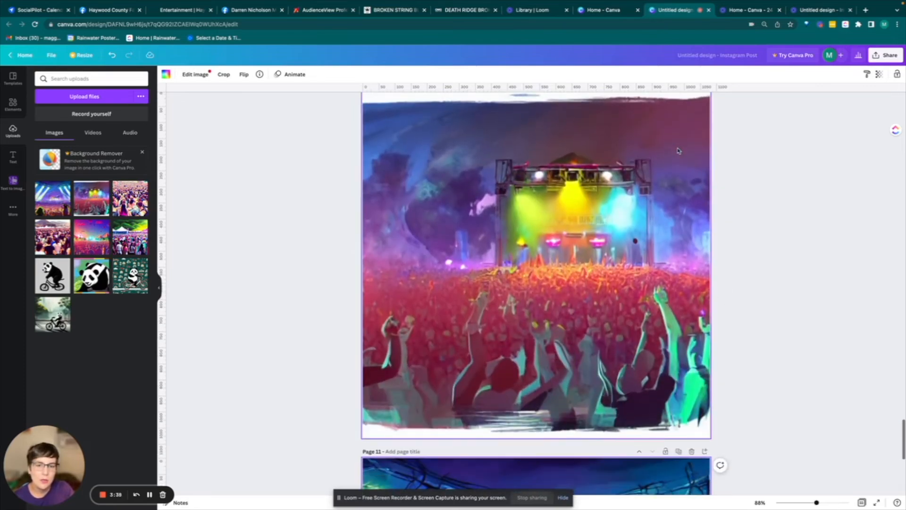